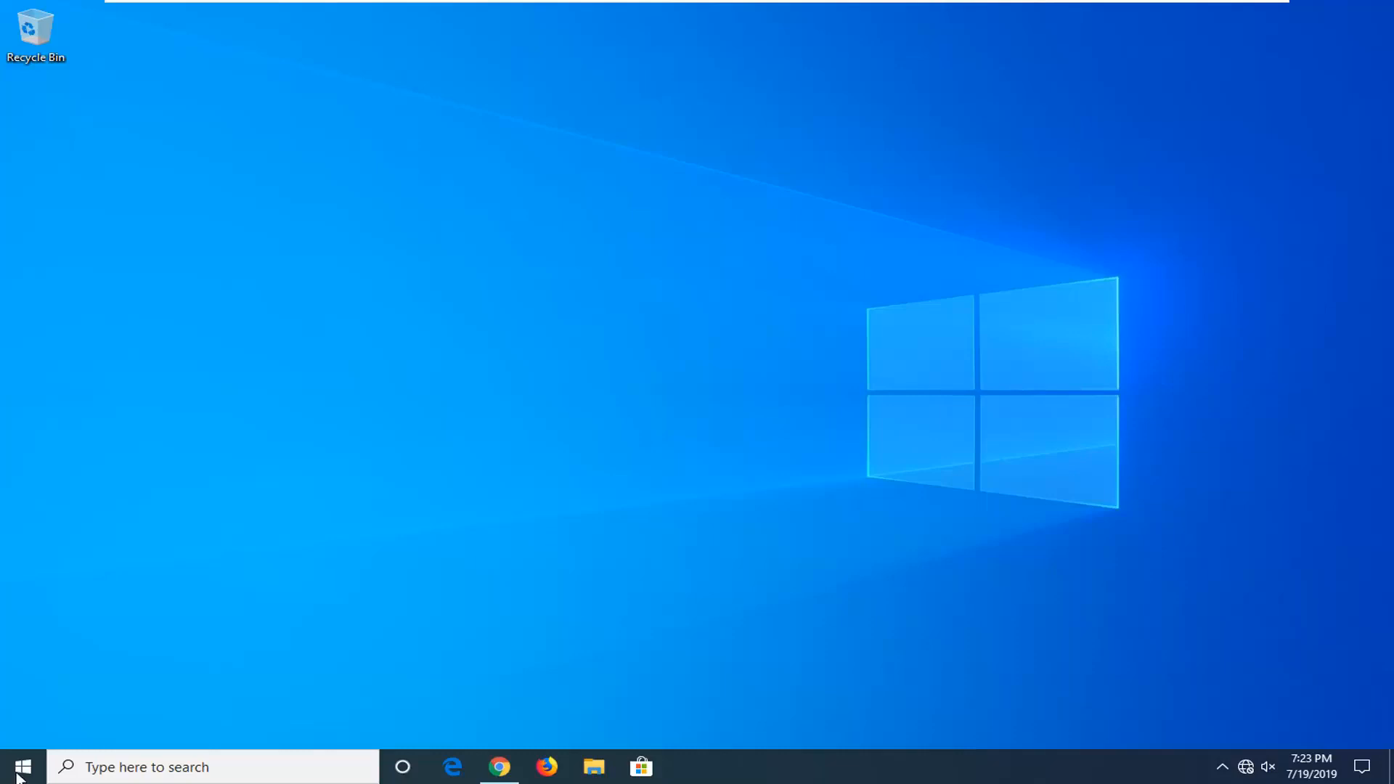
Search the Start menu for regedit and bring up the Registry Editor result.
{"action": "left_click", "coordinate": [19, 770]}
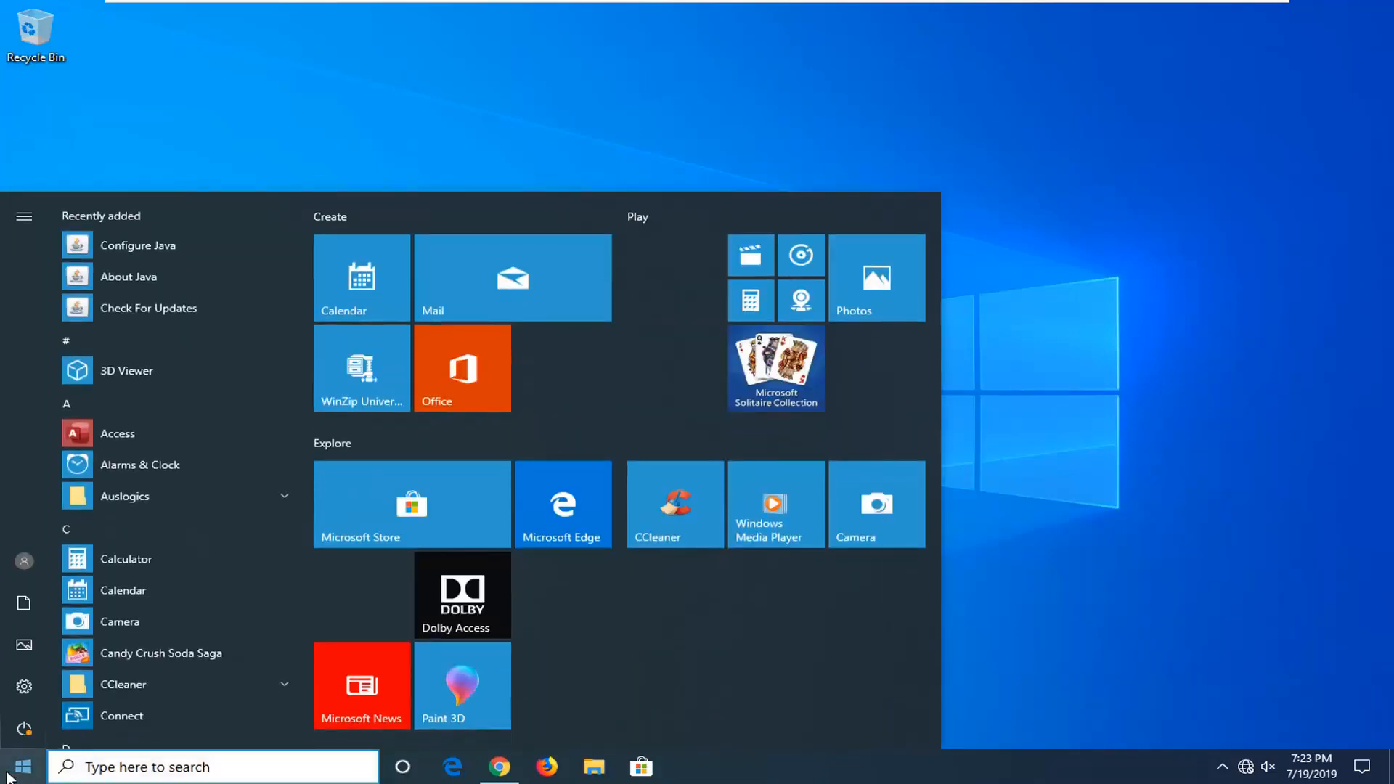
{"action": "type", "text": "re"}
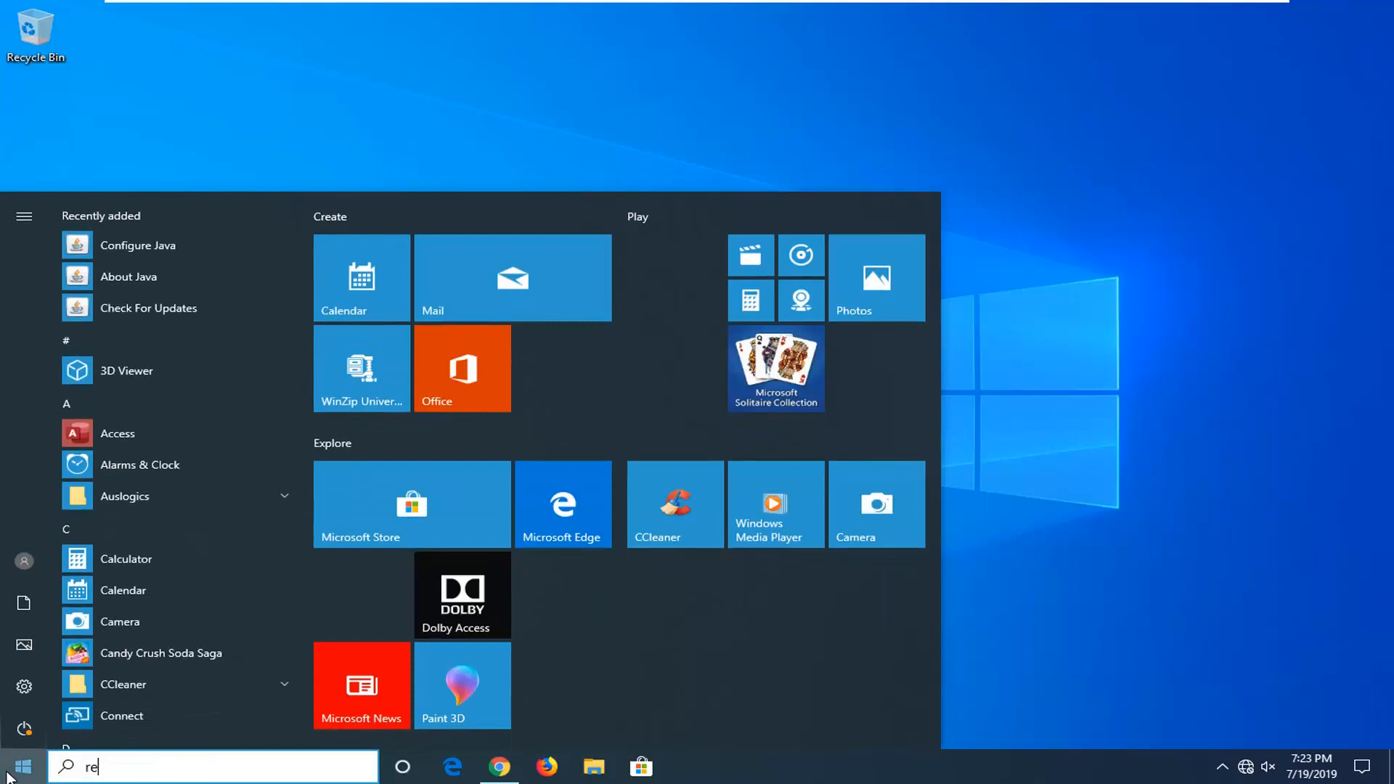
{"action": "type", "text": "gedit"}
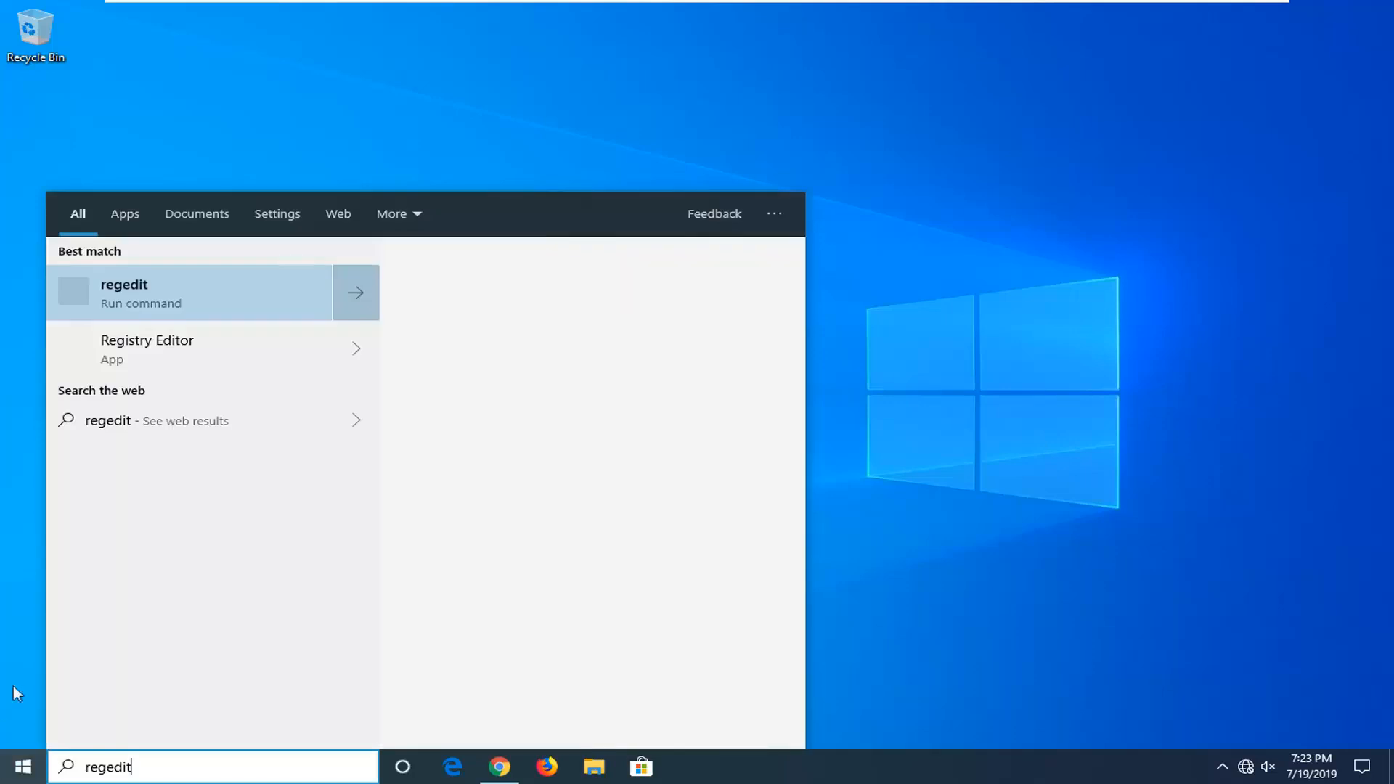
{"action": "left_click", "coordinate": [178, 302]}
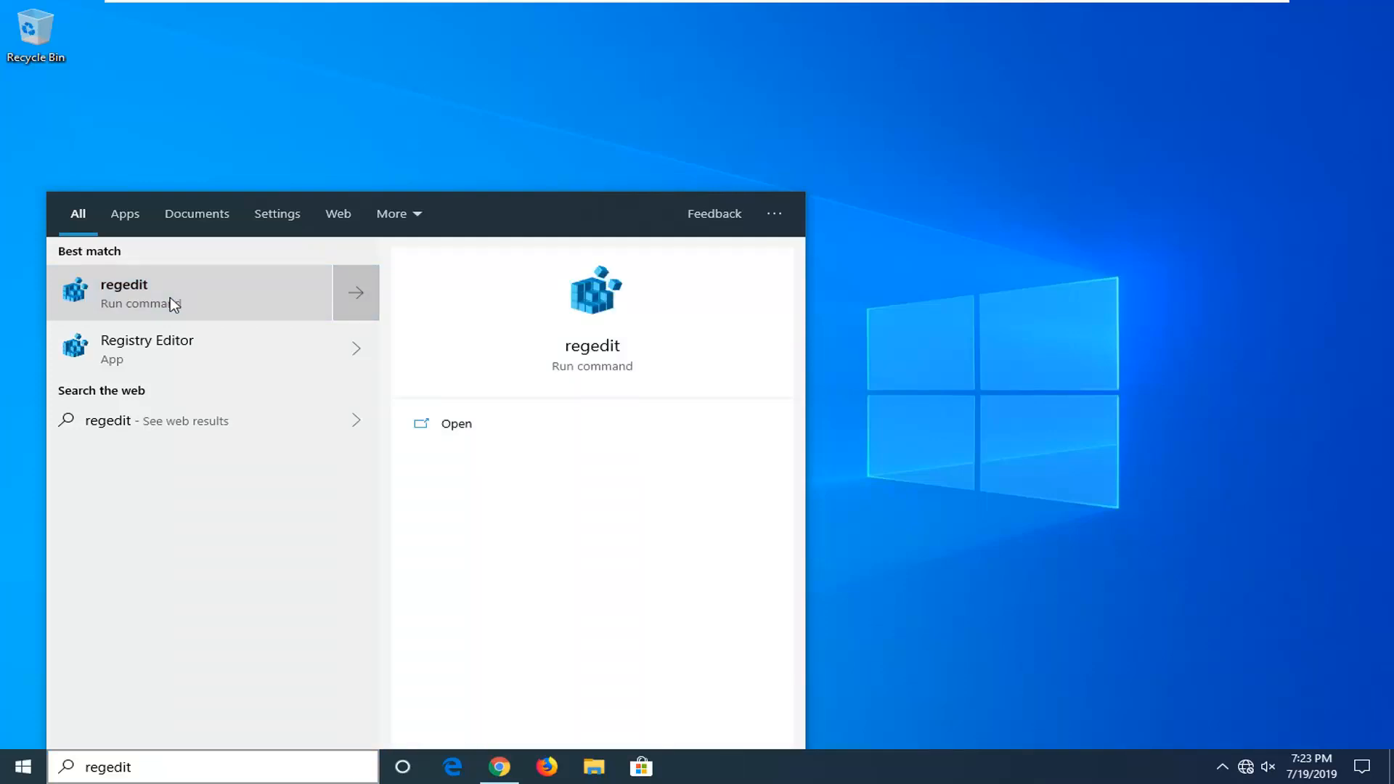
{"action": "right_click", "coordinate": [210, 293]}
{"action": "left_click", "coordinate": [229, 310]}
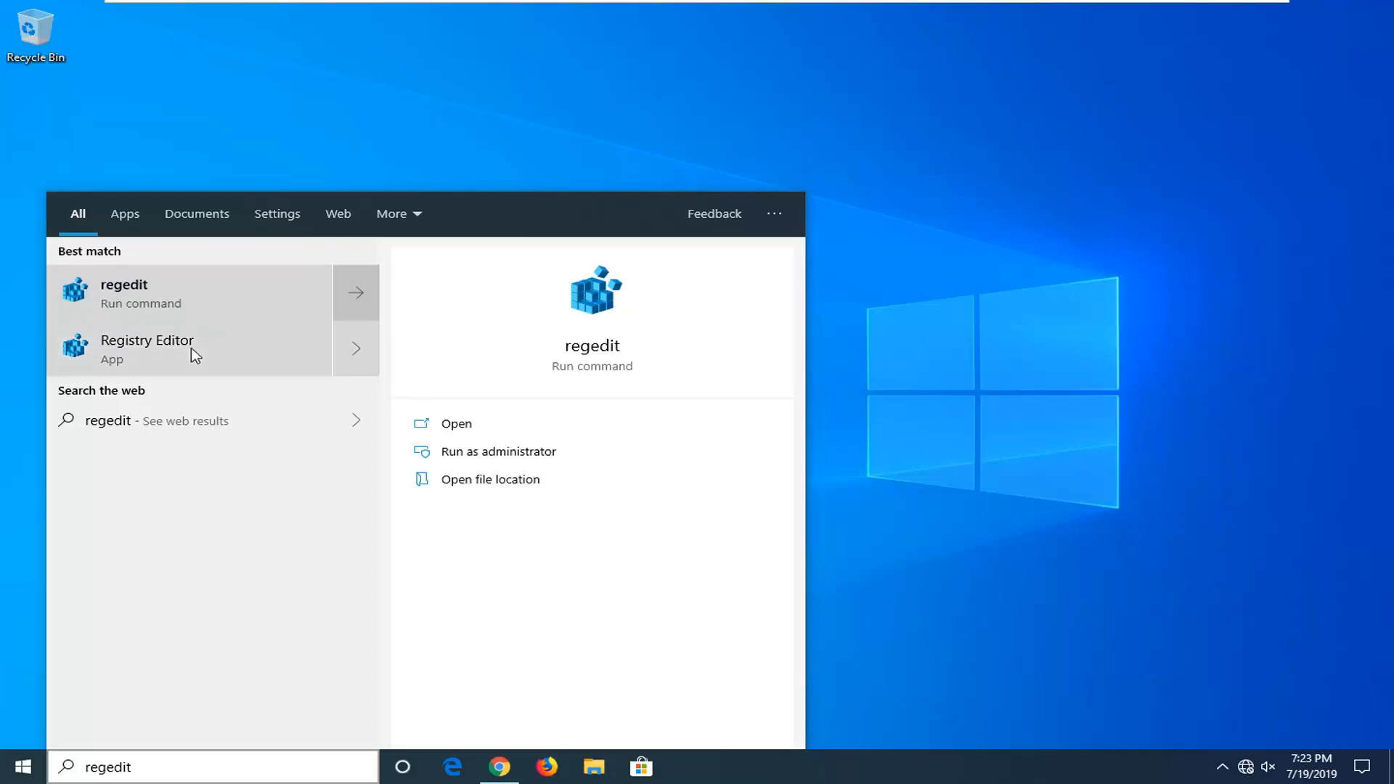
Launch Registry Editor with Run as administrator from its context menu.
{"action": "right_click", "coordinate": [210, 360]}
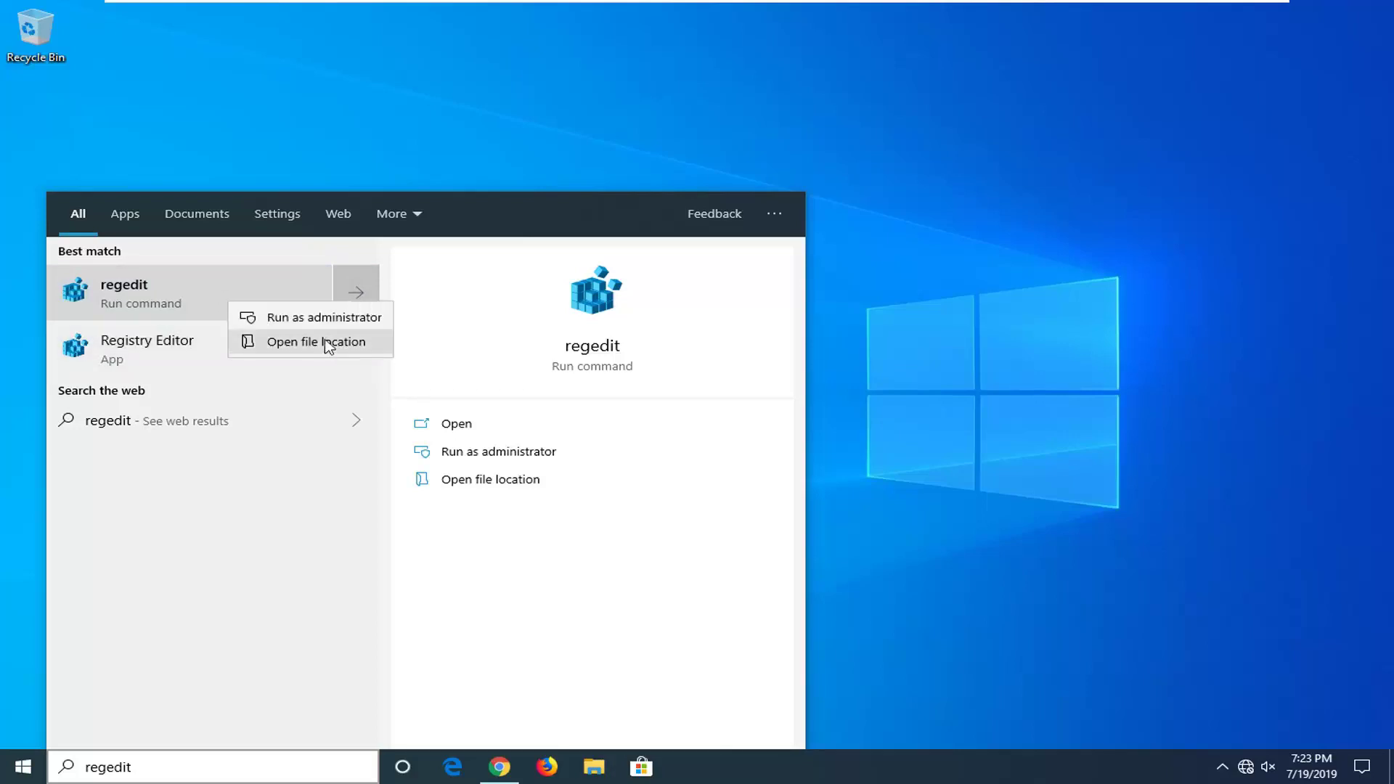
{"action": "left_click", "coordinate": [311, 294]}
{"action": "right_click", "coordinate": [278, 293]}
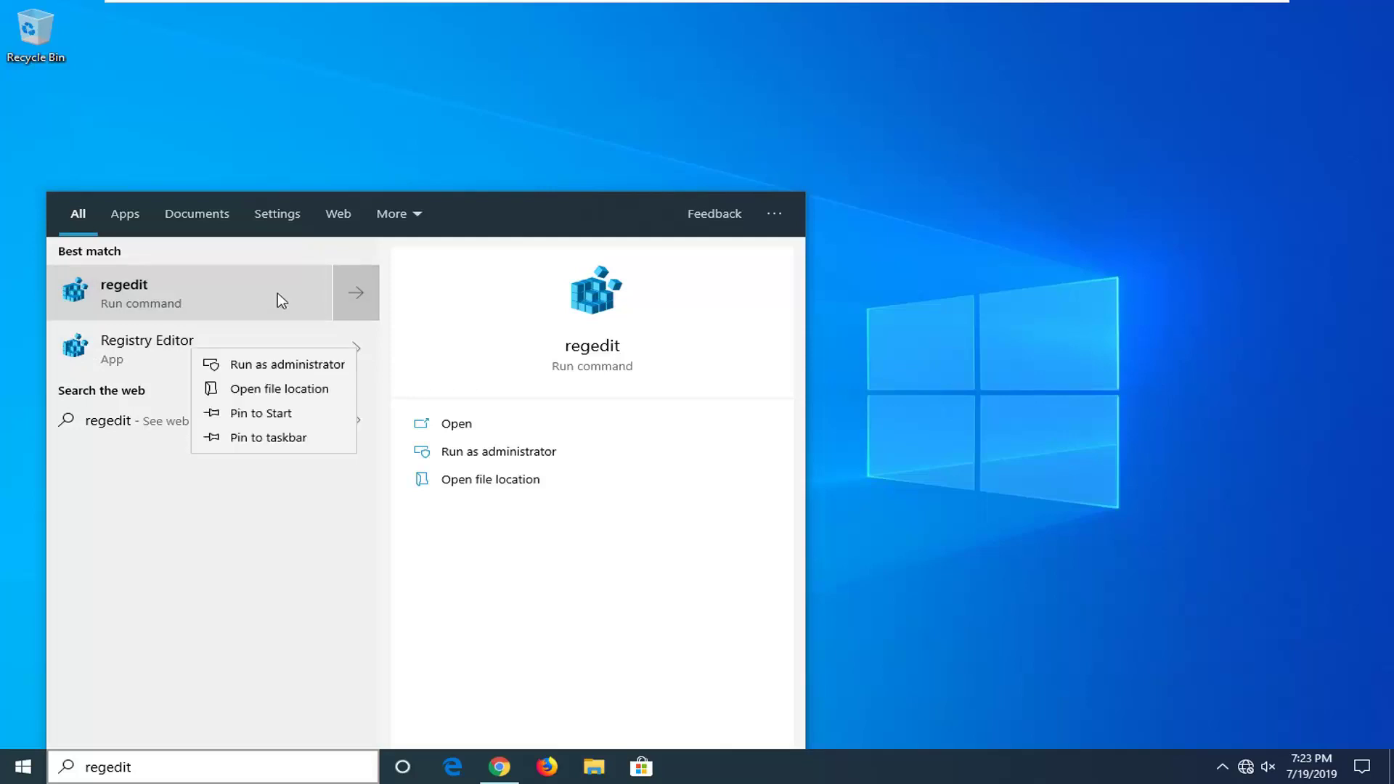
{"action": "left_click", "coordinate": [272, 366]}
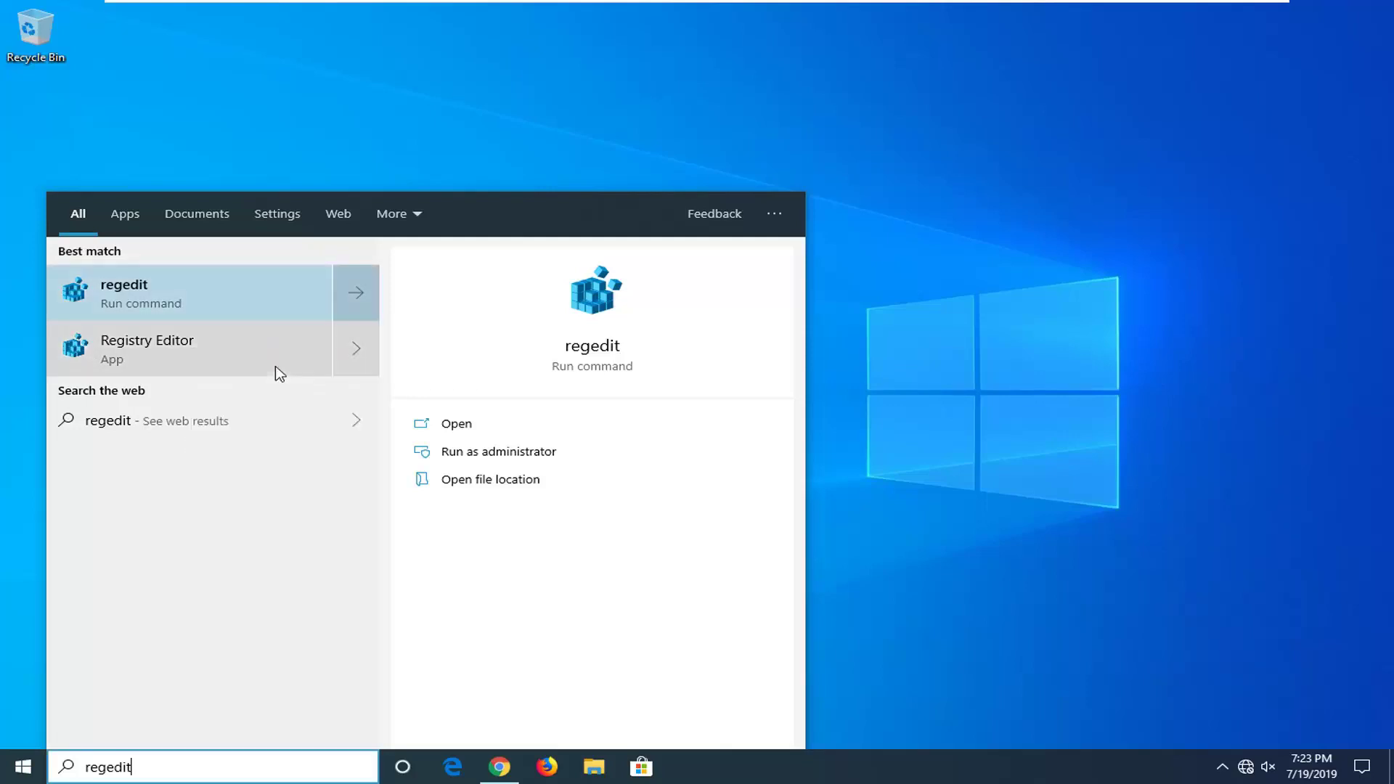
{"action": "left_click", "coordinate": [286, 205]}
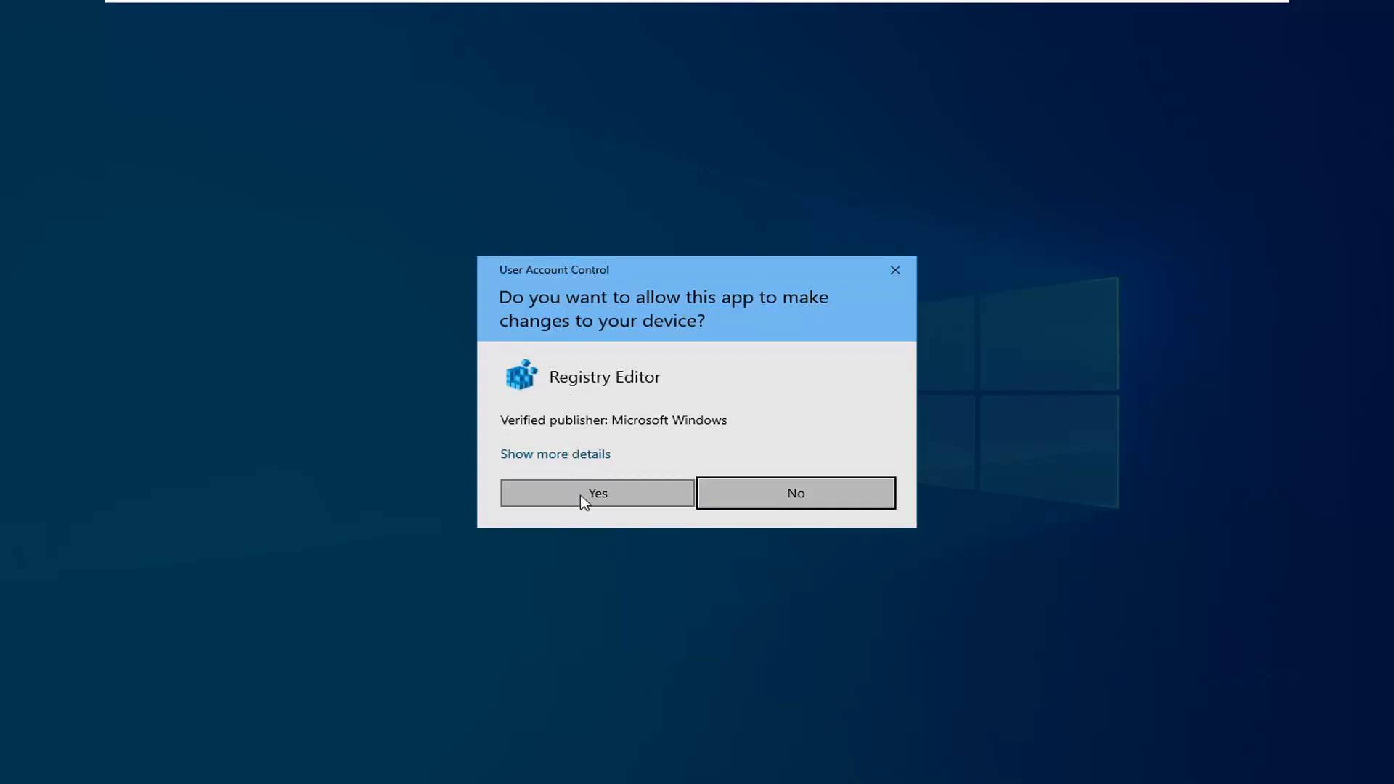
Allow Registry Editor to make changes at the User Account Control prompt.
{"action": "left_click", "coordinate": [588, 493]}
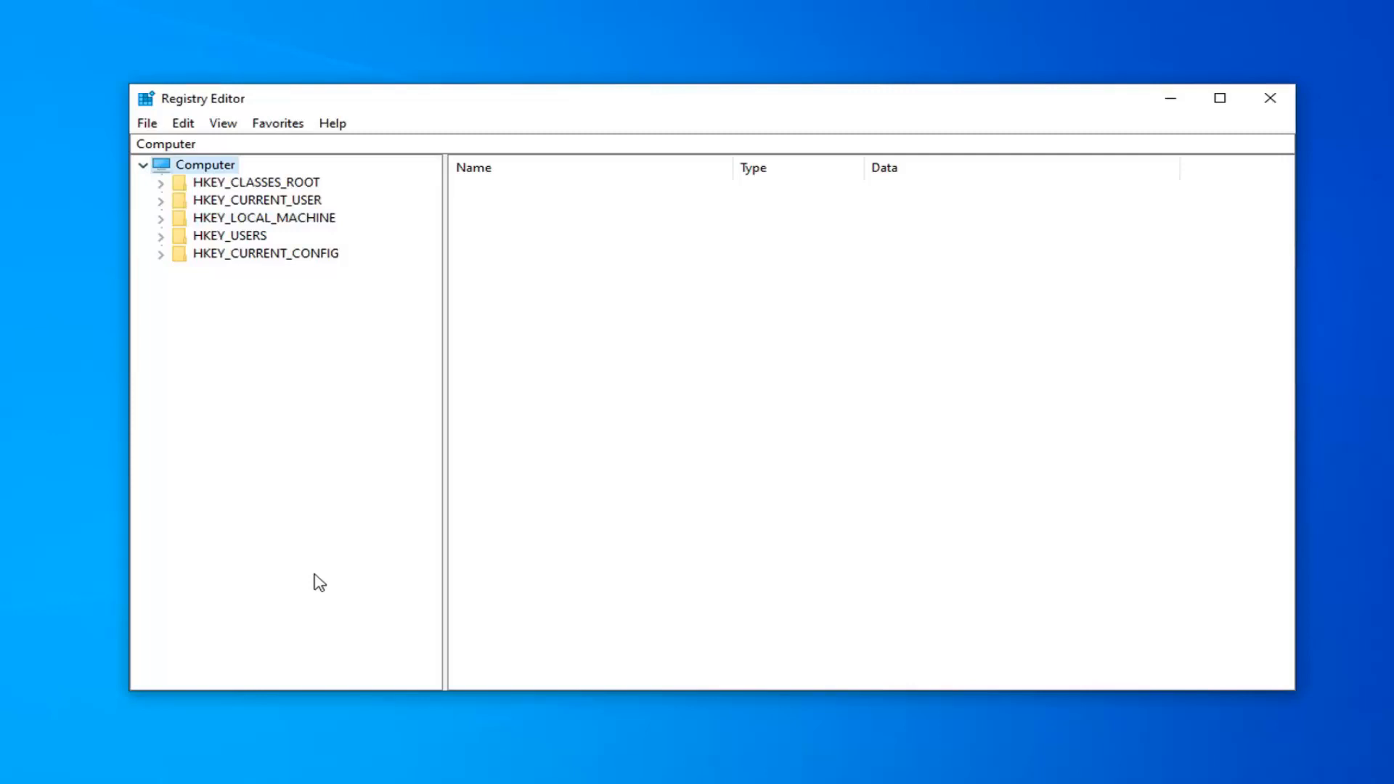
{"action": "left_click", "coordinate": [146, 123]}
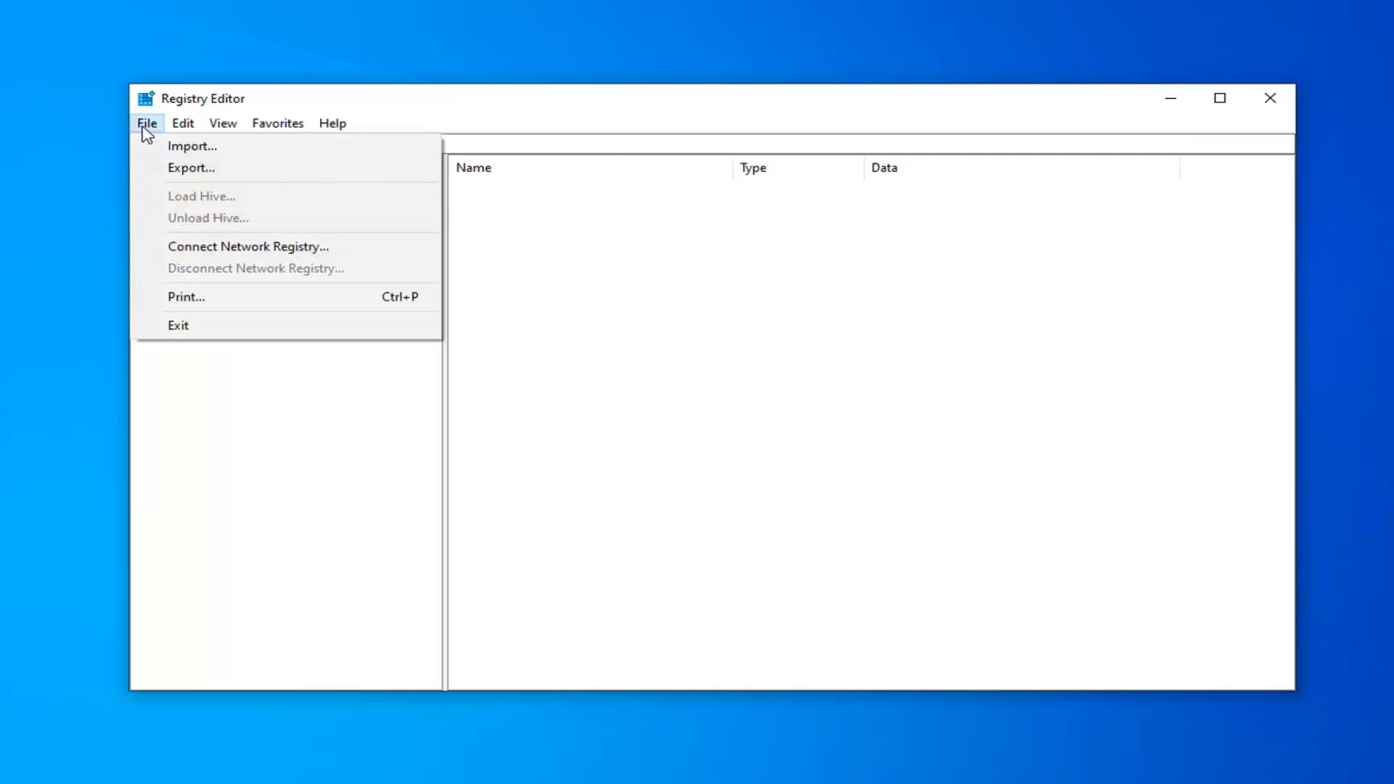
{"action": "left_click", "coordinate": [192, 168]}
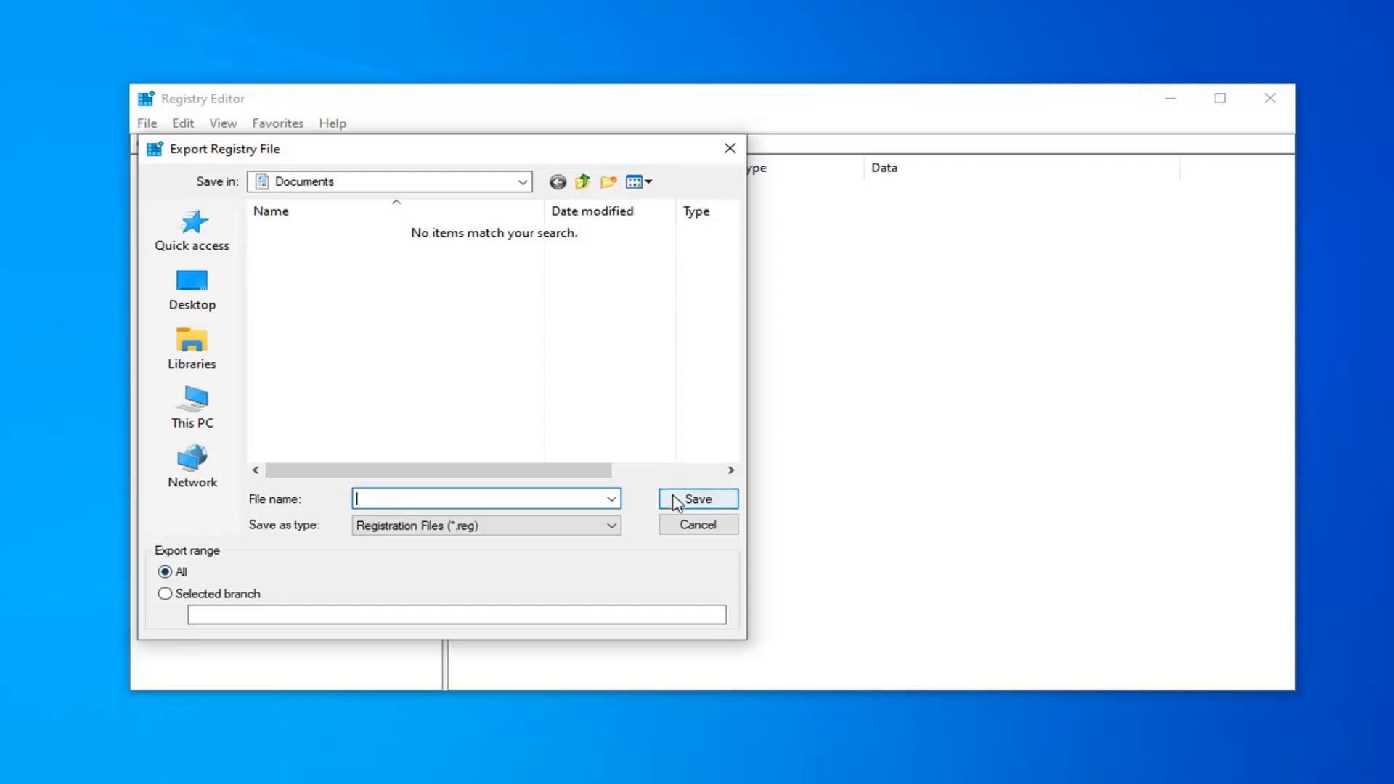
{"action": "left_click", "coordinate": [683, 527]}
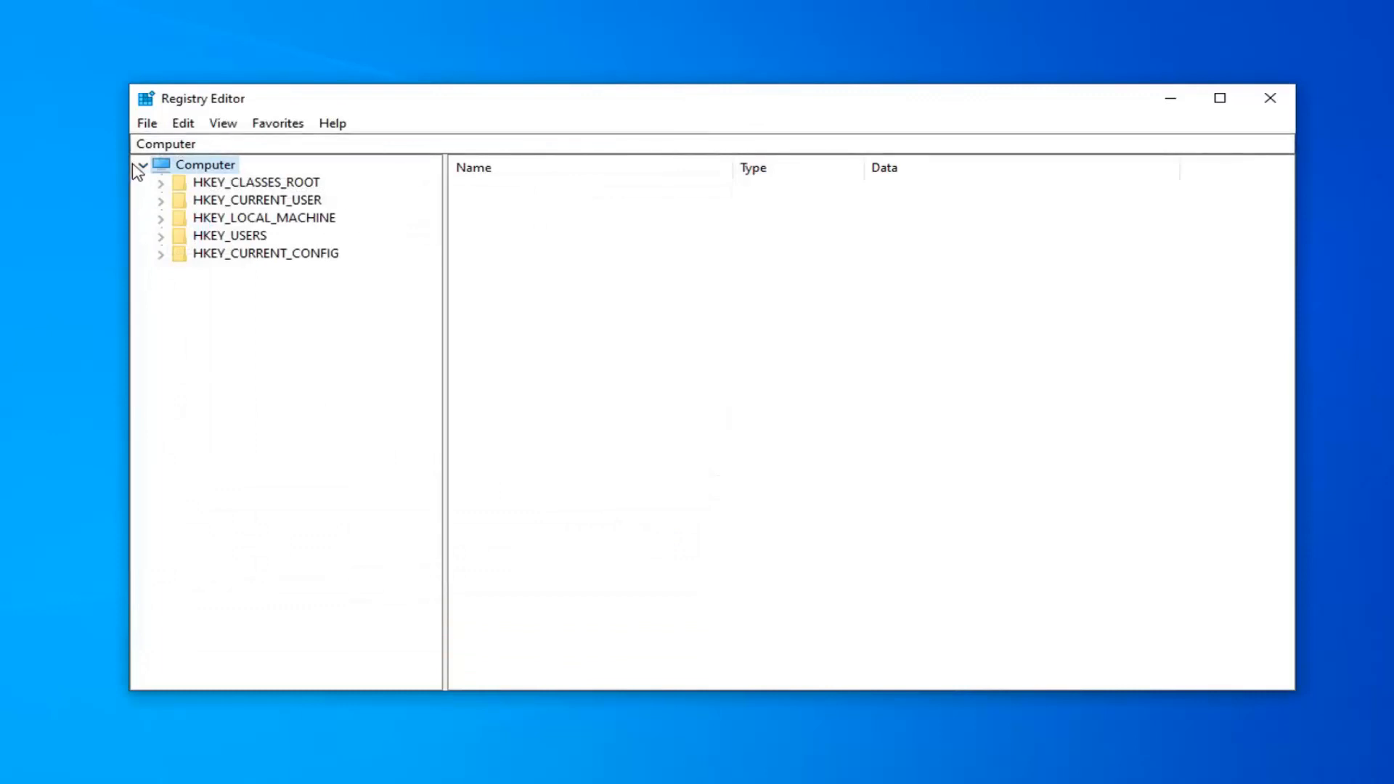
{"action": "left_click", "coordinate": [146, 123]}
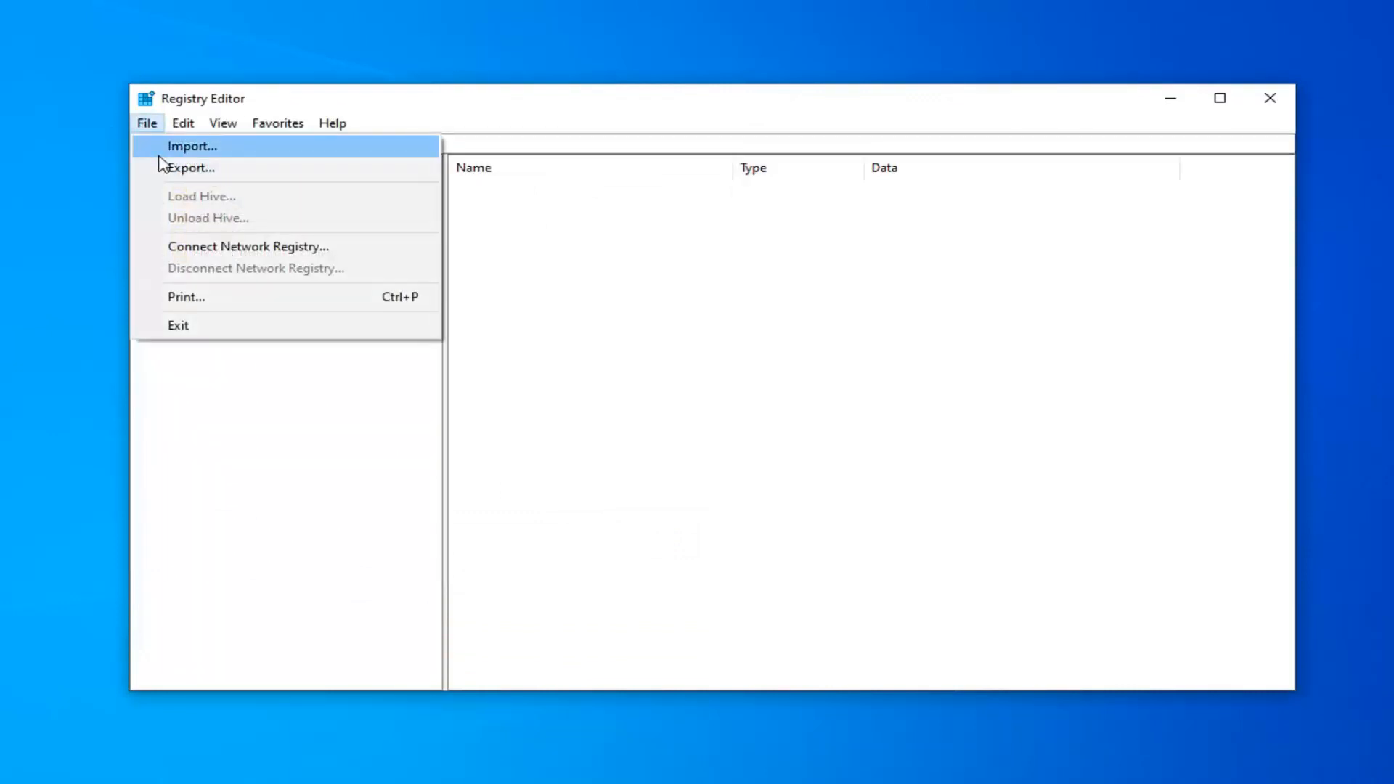
{"action": "left_click", "coordinate": [168, 144]}
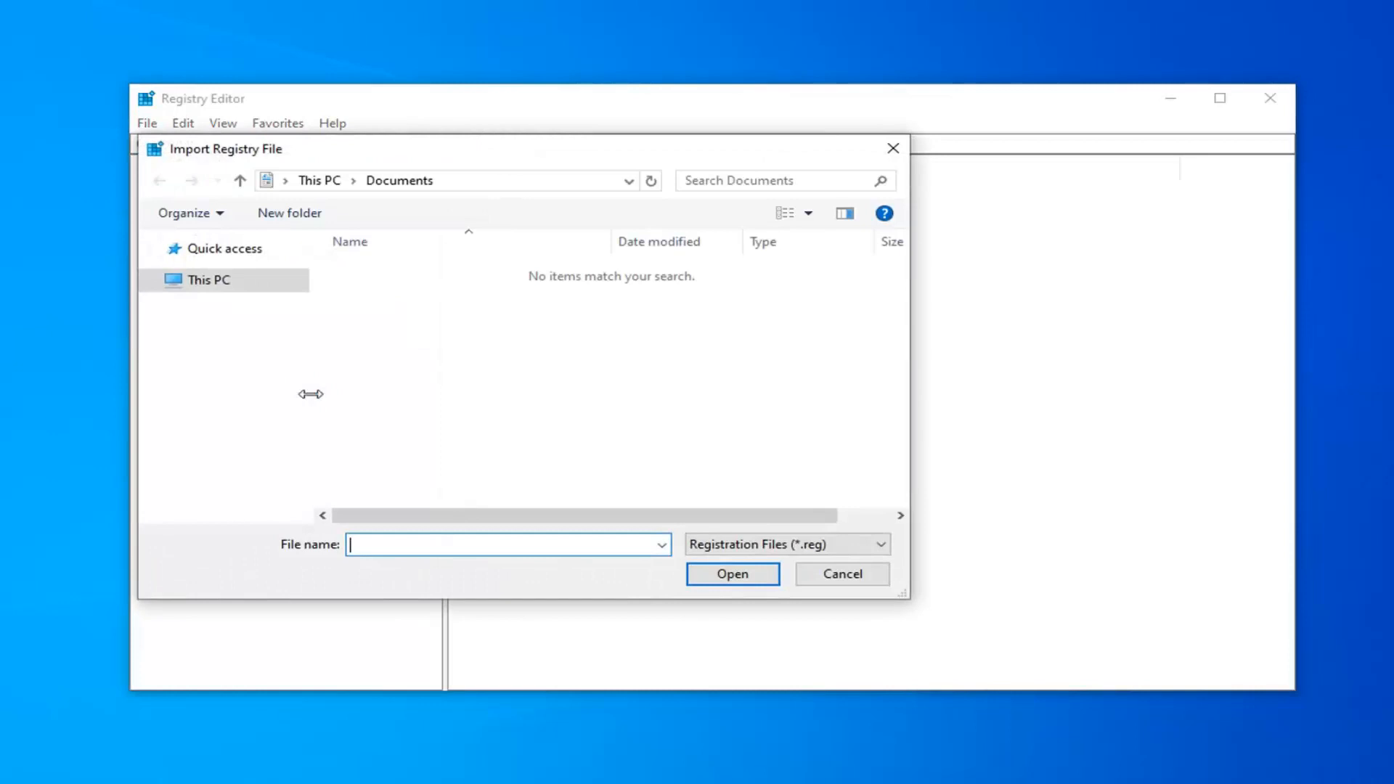
{"action": "left_click", "coordinate": [219, 280]}
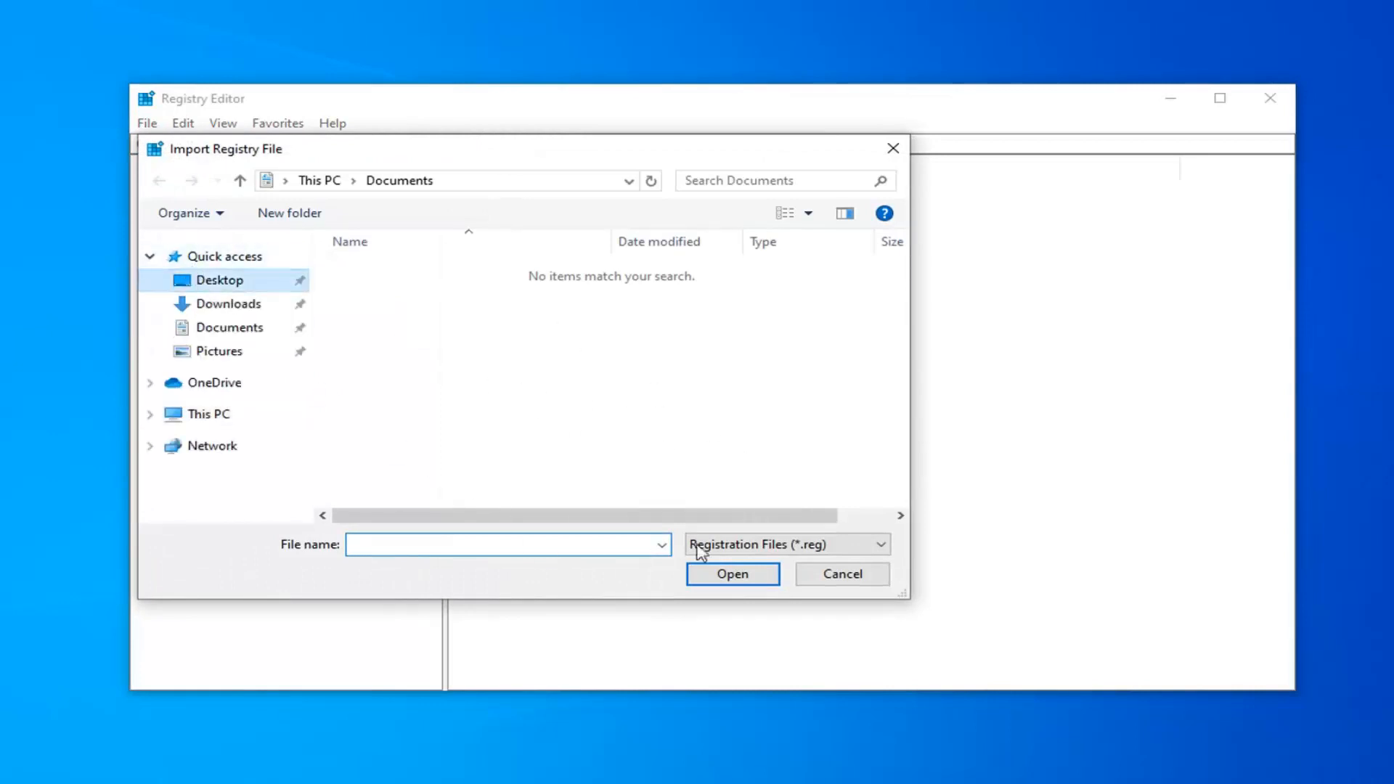
{"action": "left_click", "coordinate": [828, 575]}
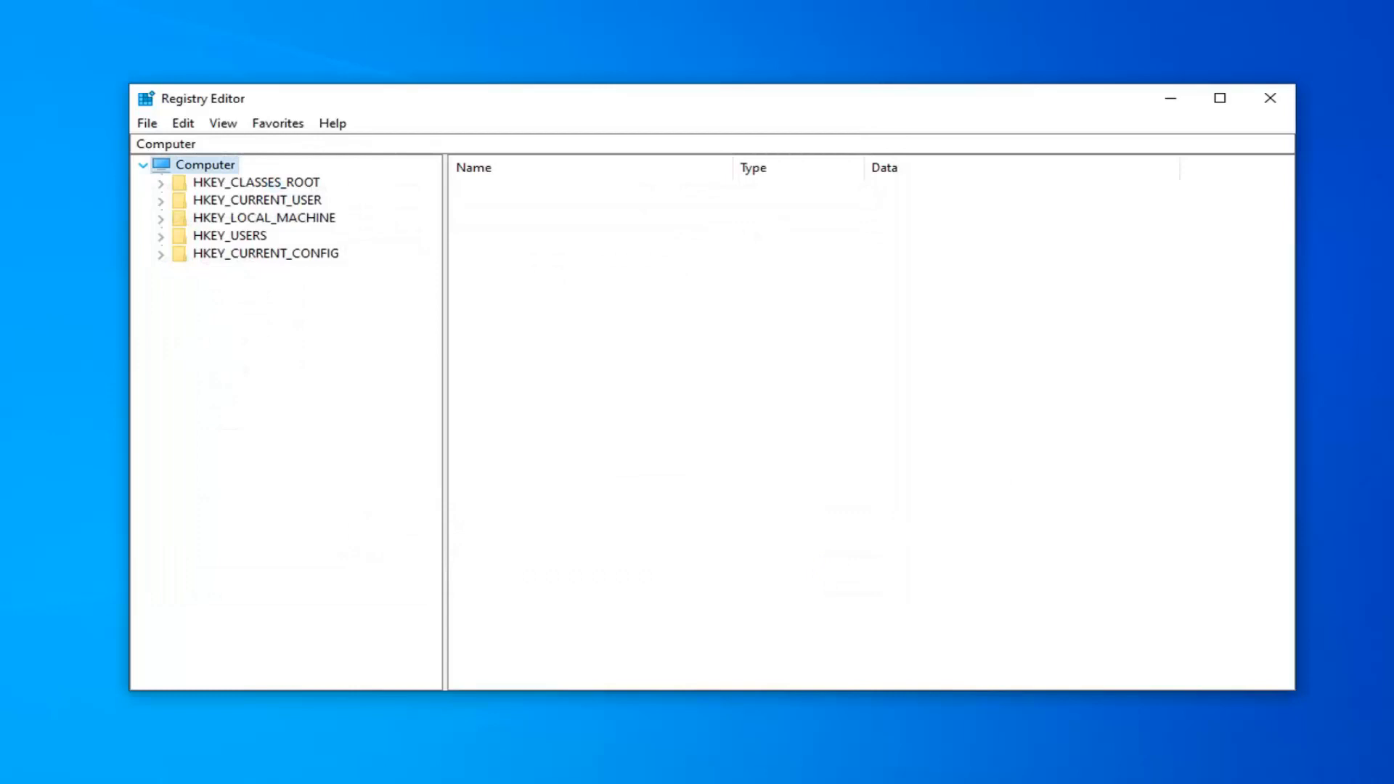
Navigate to HKEY_USERS\.DEFAULT\Control Panel\Keyboard to show its values.
{"action": "left_click", "coordinate": [225, 237]}
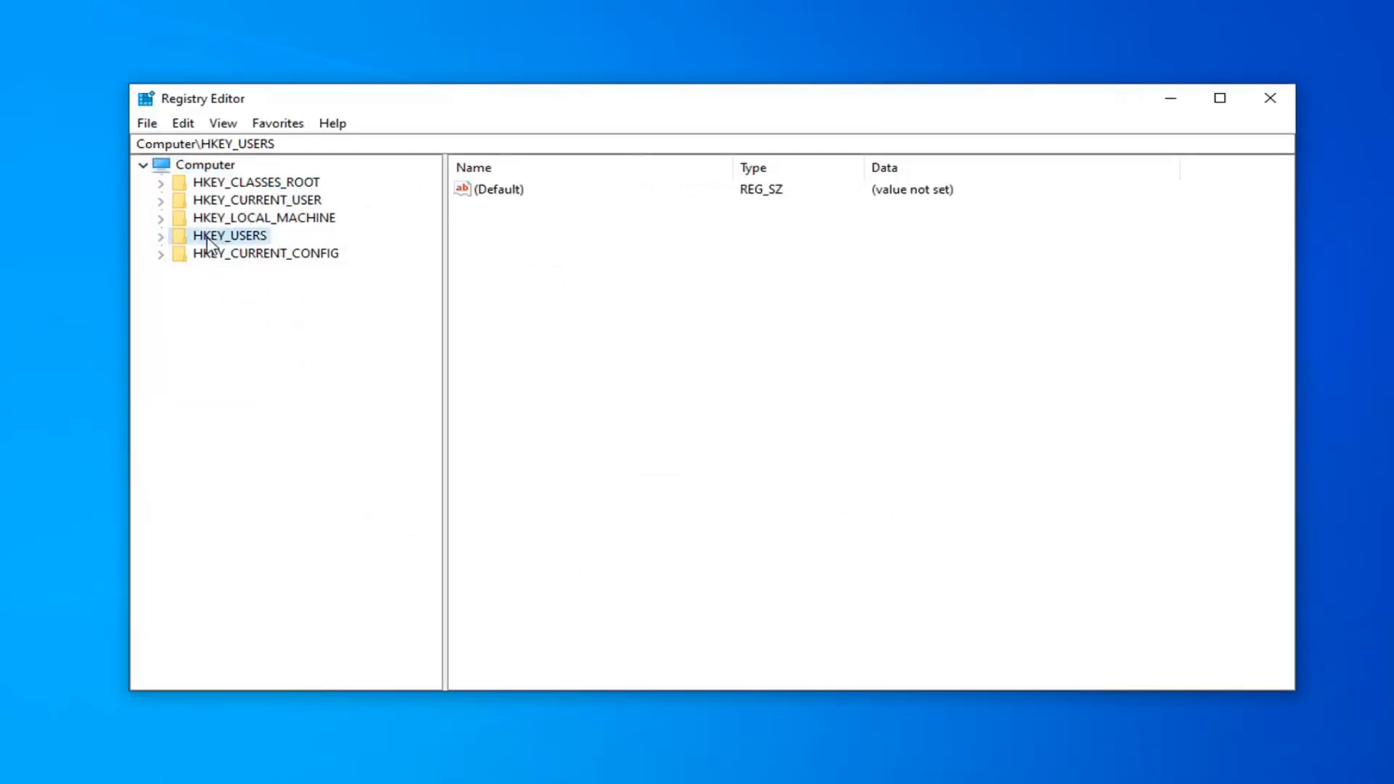
{"action": "double_click", "coordinate": [214, 235]}
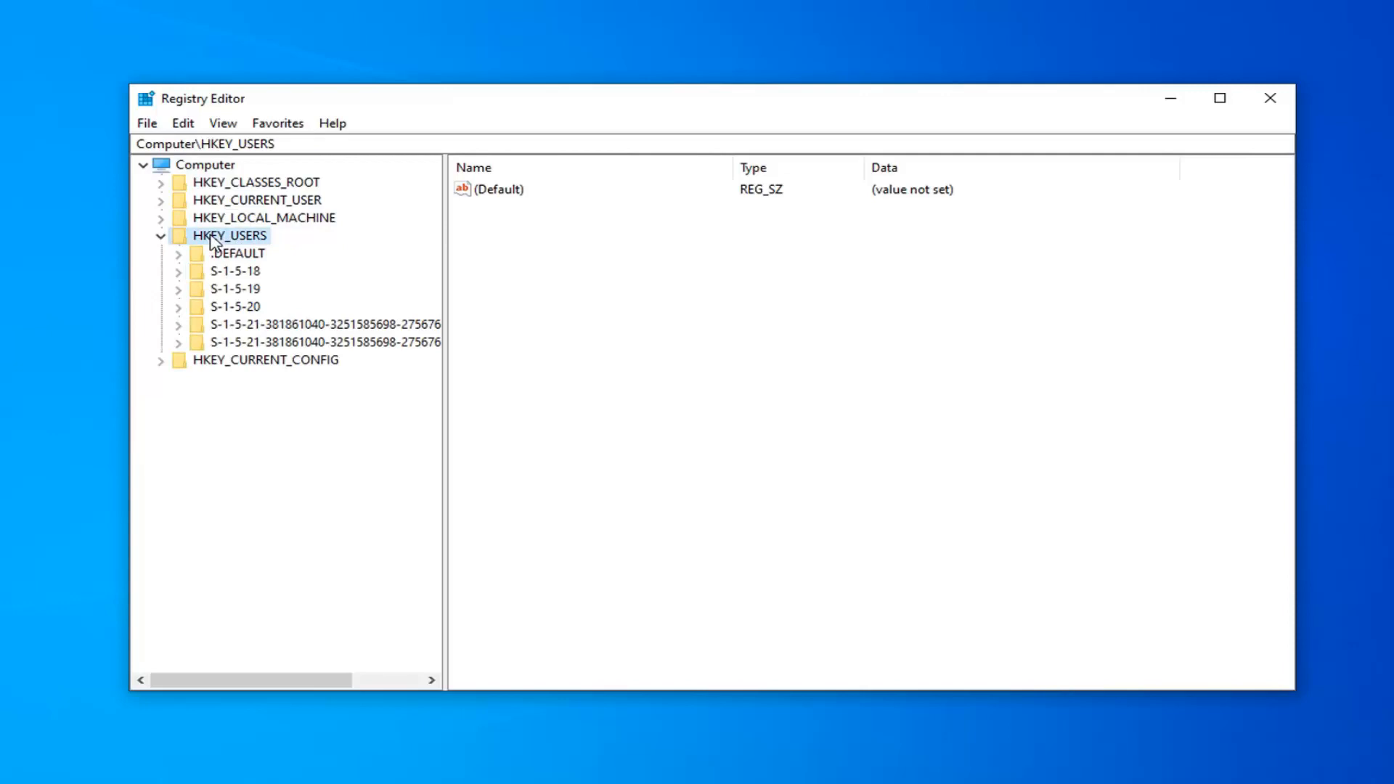
{"action": "left_click", "coordinate": [226, 255]}
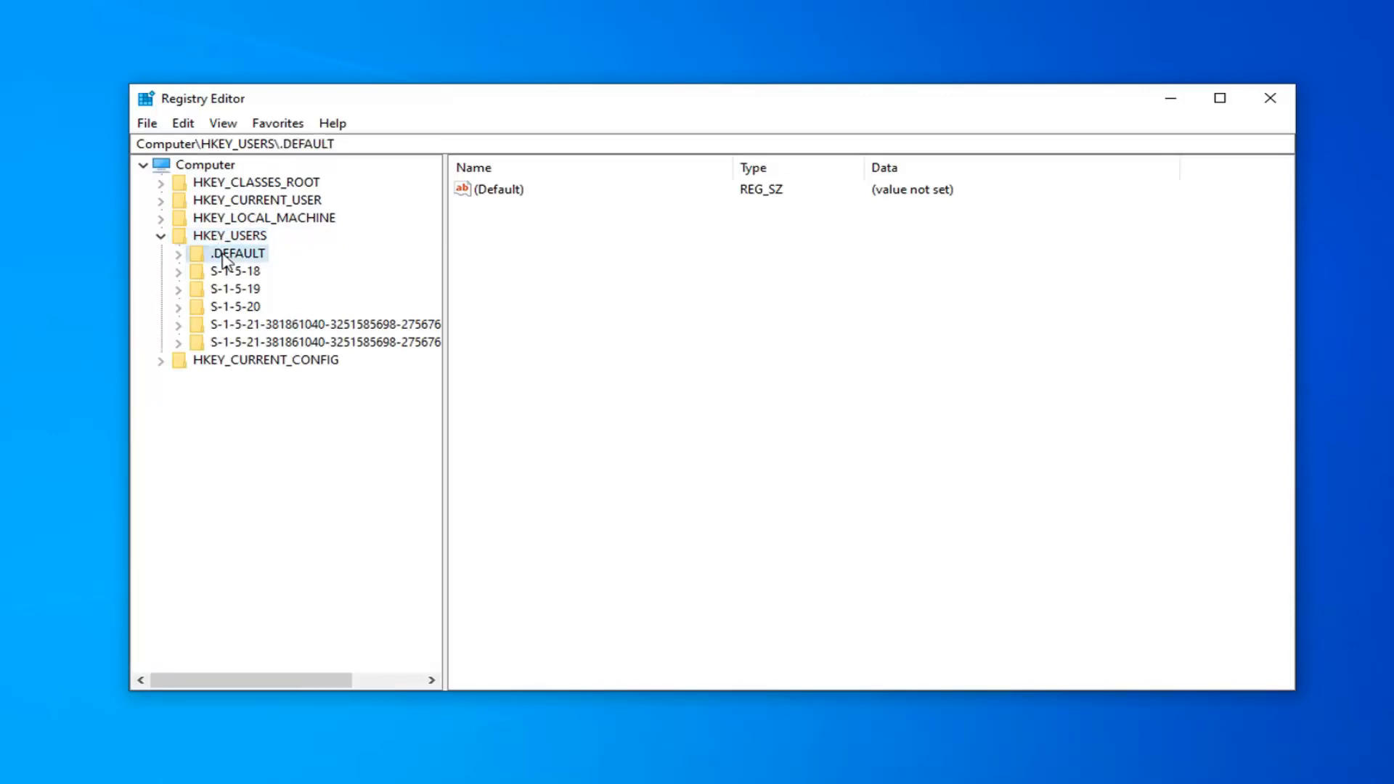
{"action": "double_click", "coordinate": [225, 254]}
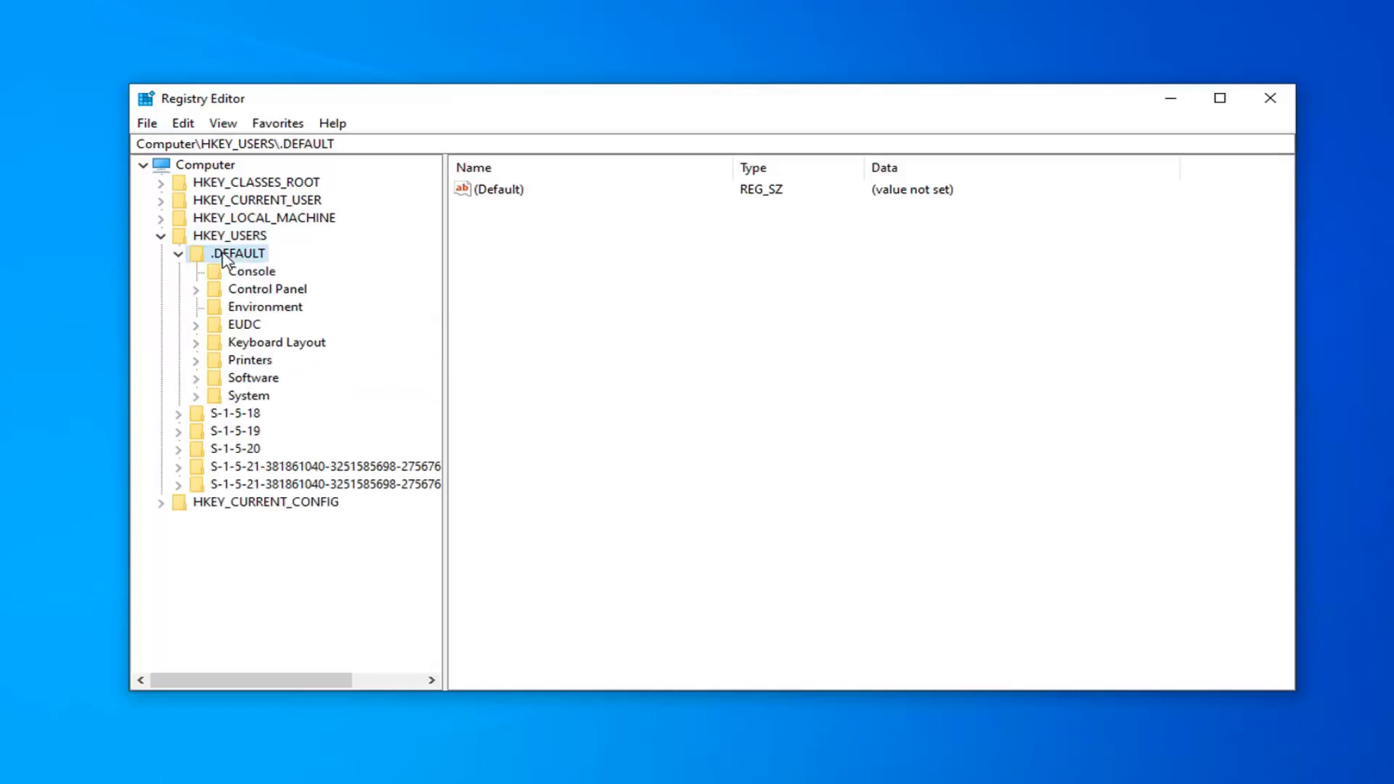
{"action": "left_click", "coordinate": [242, 290]}
{"action": "double_click", "coordinate": [243, 291]}
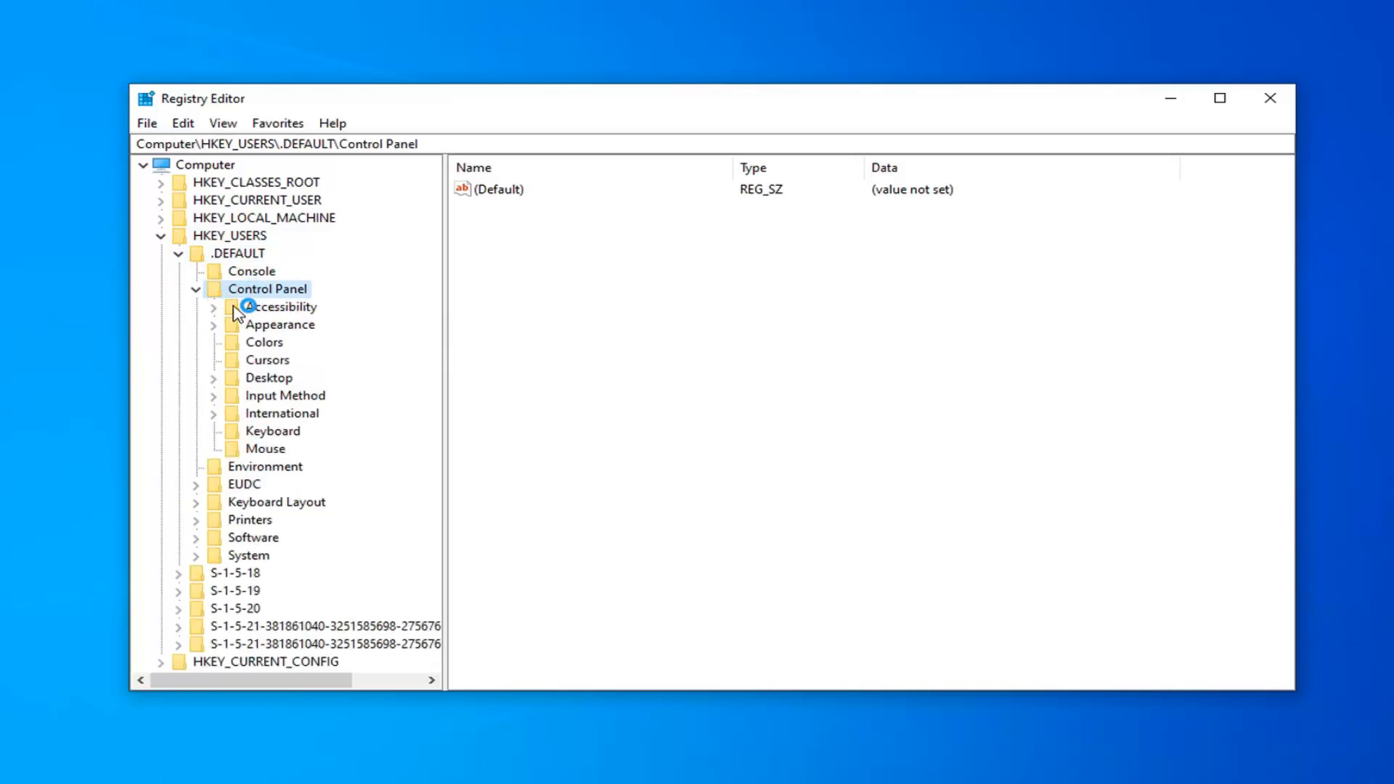
{"action": "left_click", "coordinate": [272, 431]}
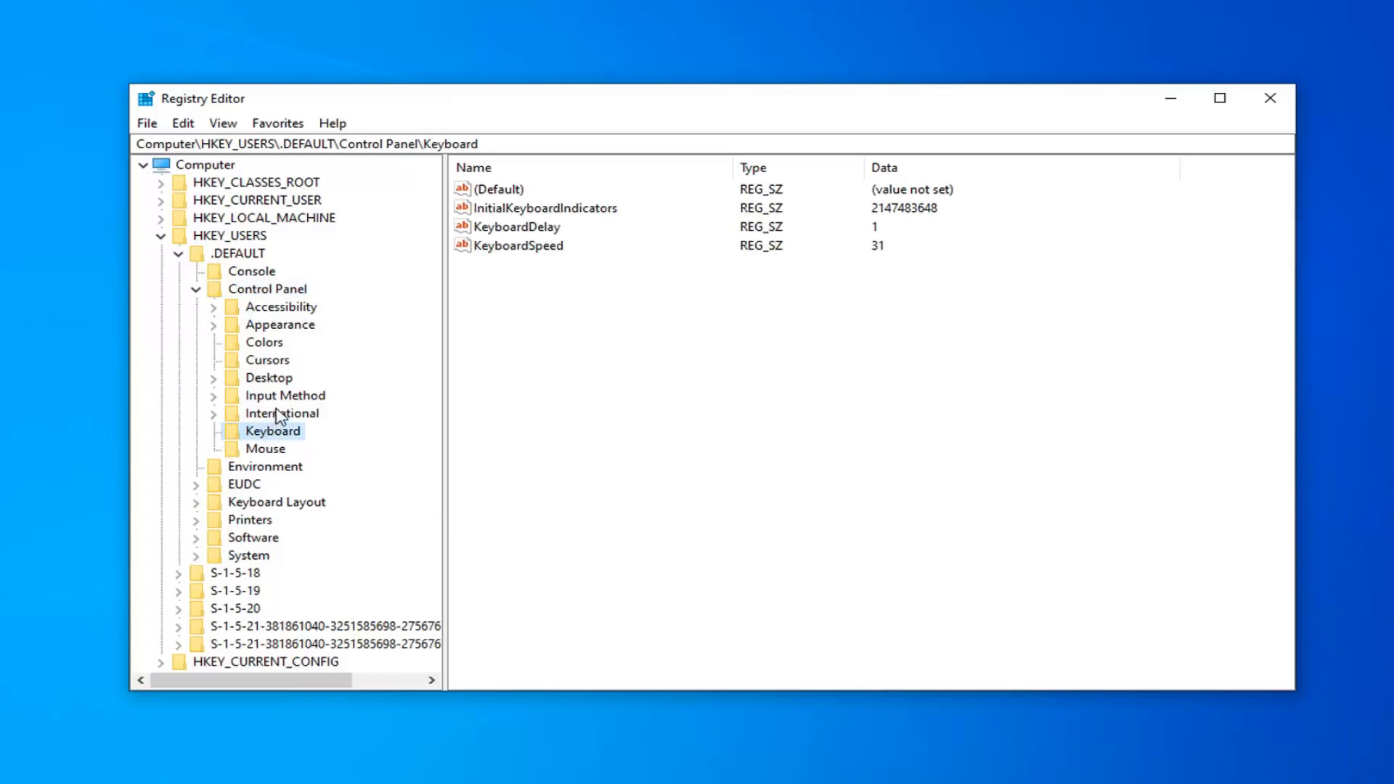
{"action": "left_click", "coordinate": [545, 208]}
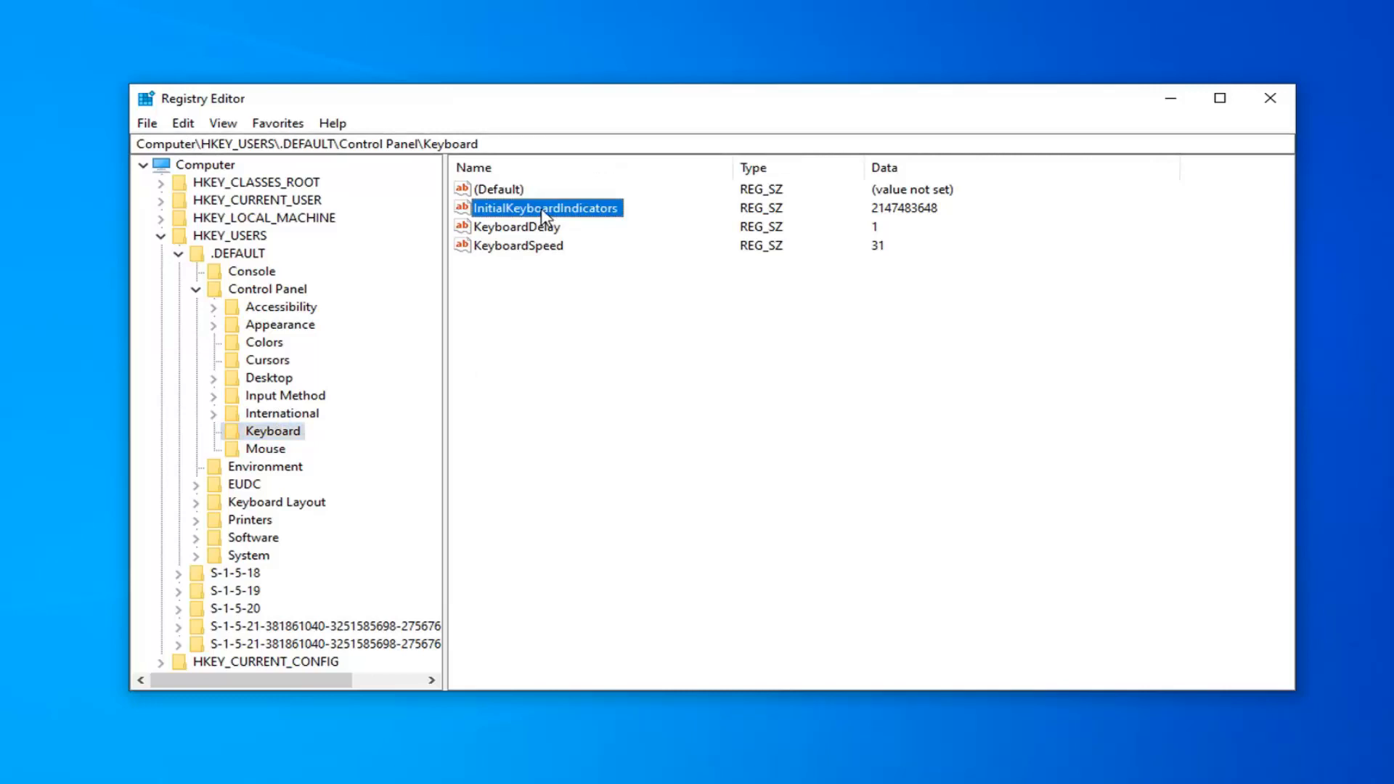
{"action": "right_click", "coordinate": [545, 208]}
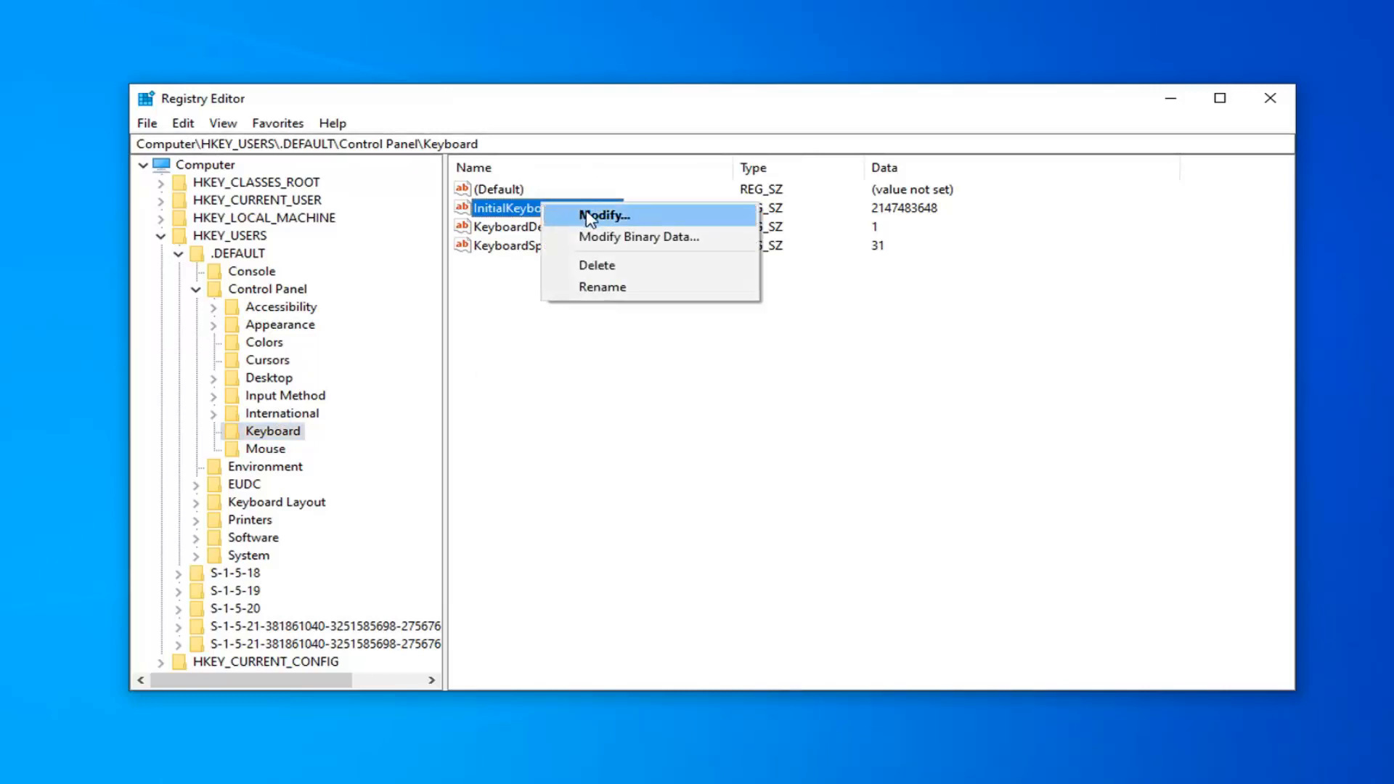
{"action": "left_click", "coordinate": [589, 217]}
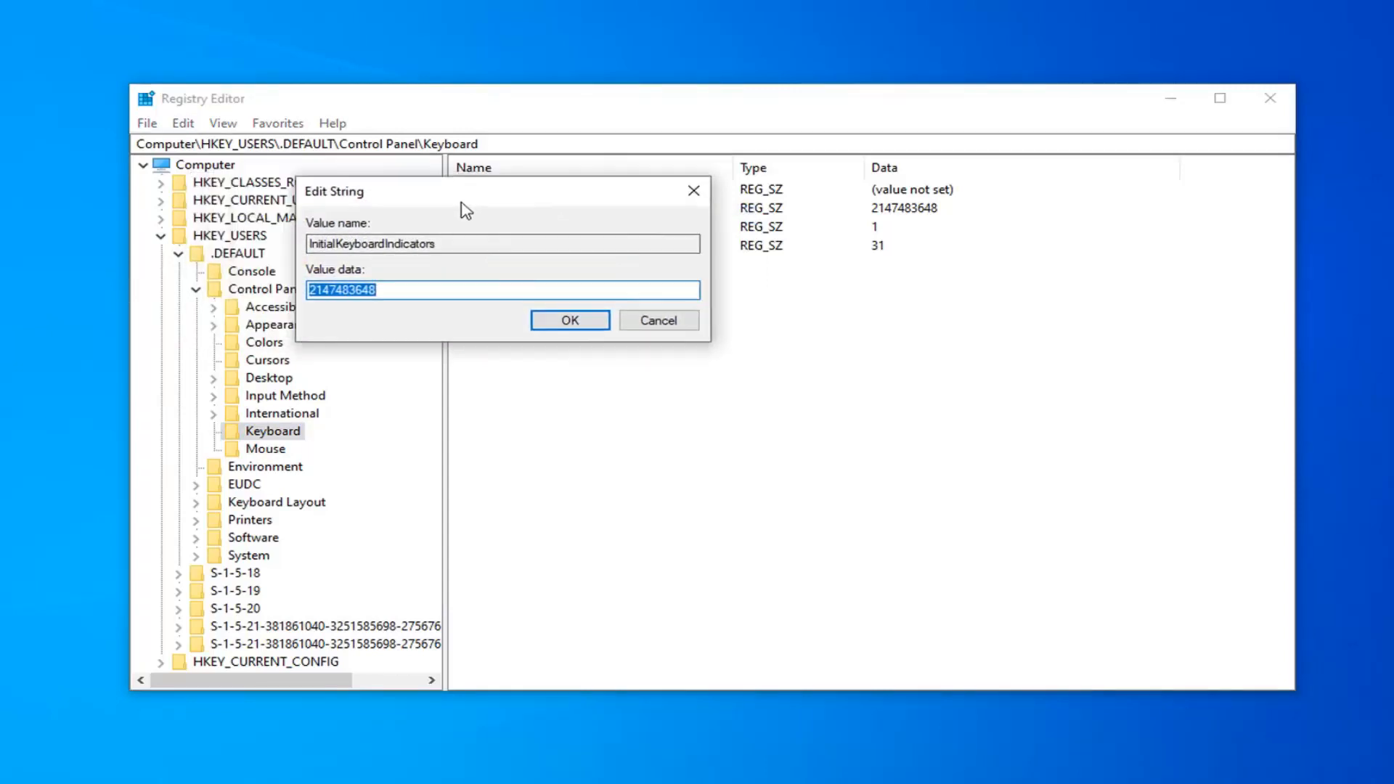
{"action": "left_click_drag", "start_coordinate": [464, 207], "coordinate": [670, 236]}
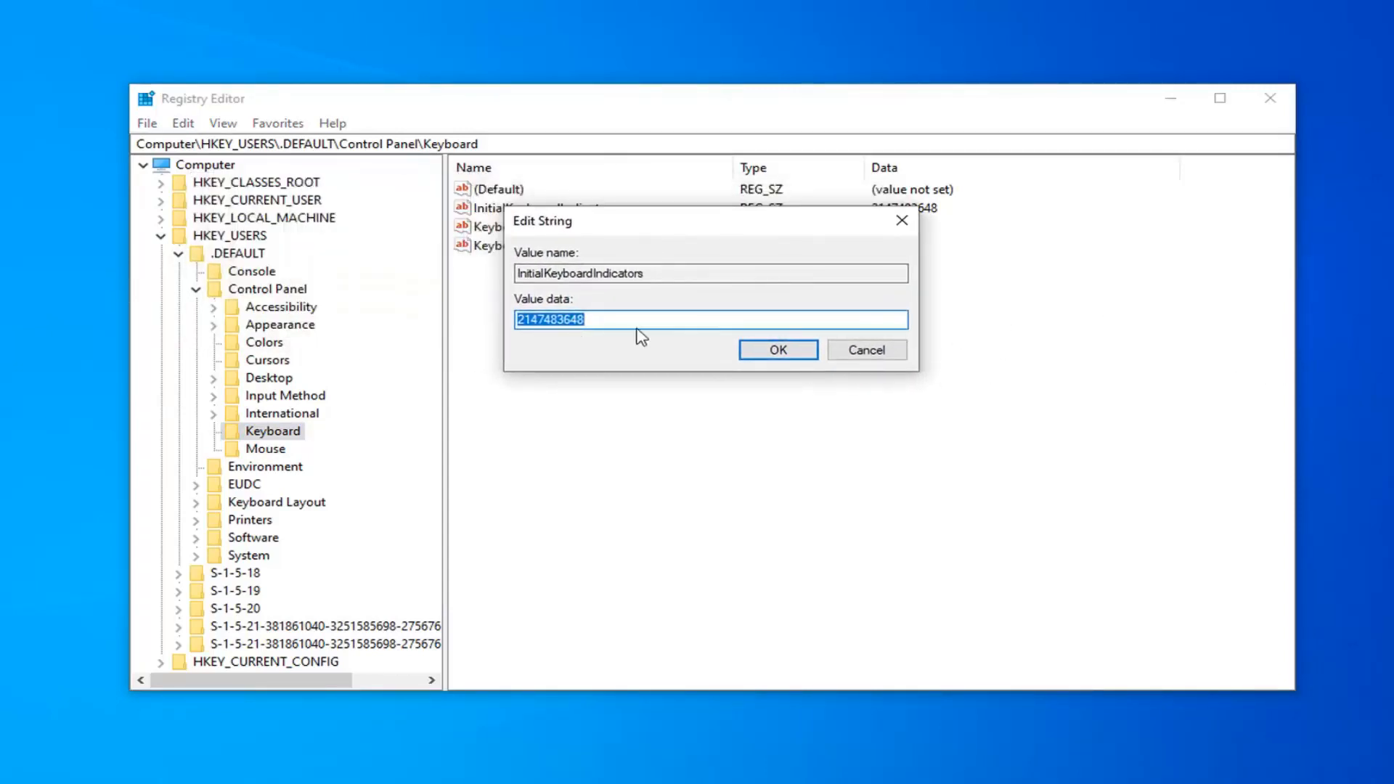
{"action": "key", "text": "BackSpace"}
{"action": "type", "text": "2"}
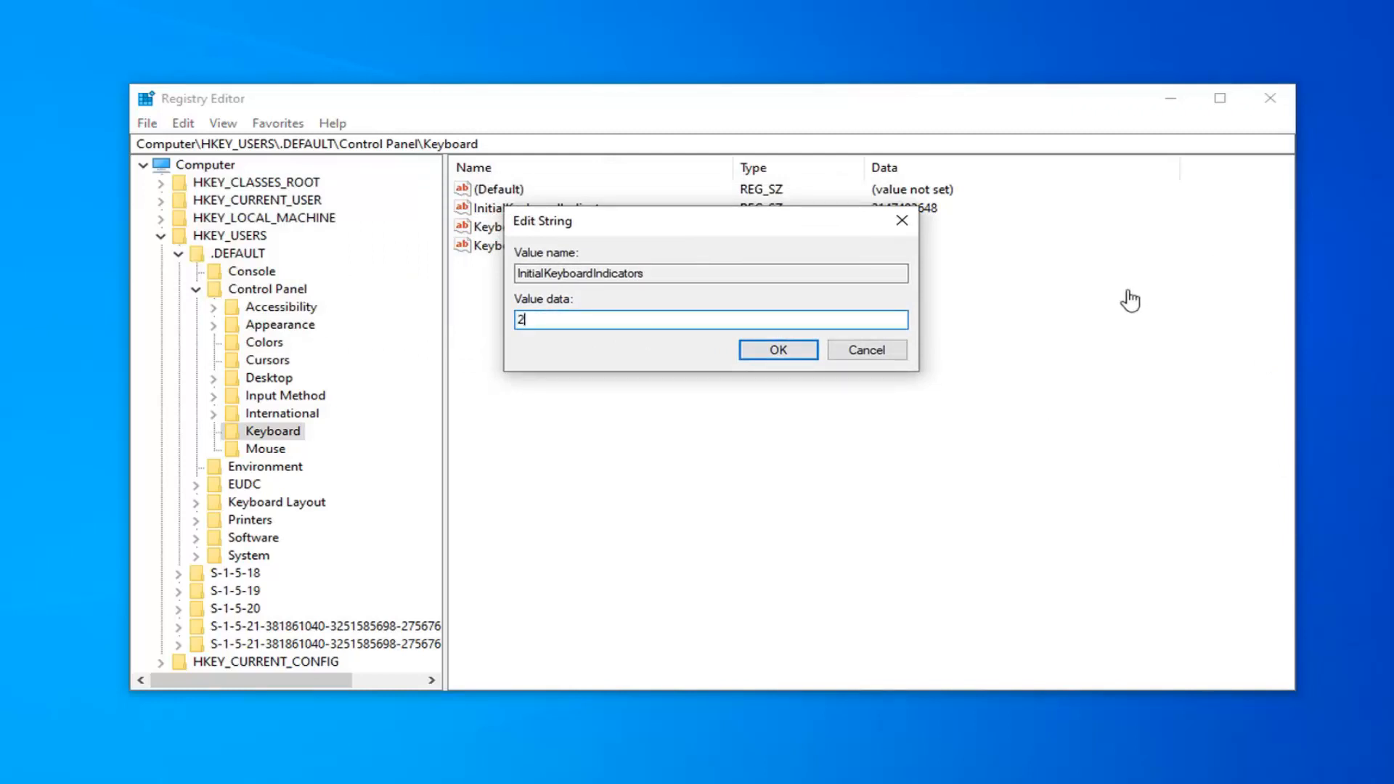
{"action": "left_click", "coordinate": [786, 350]}
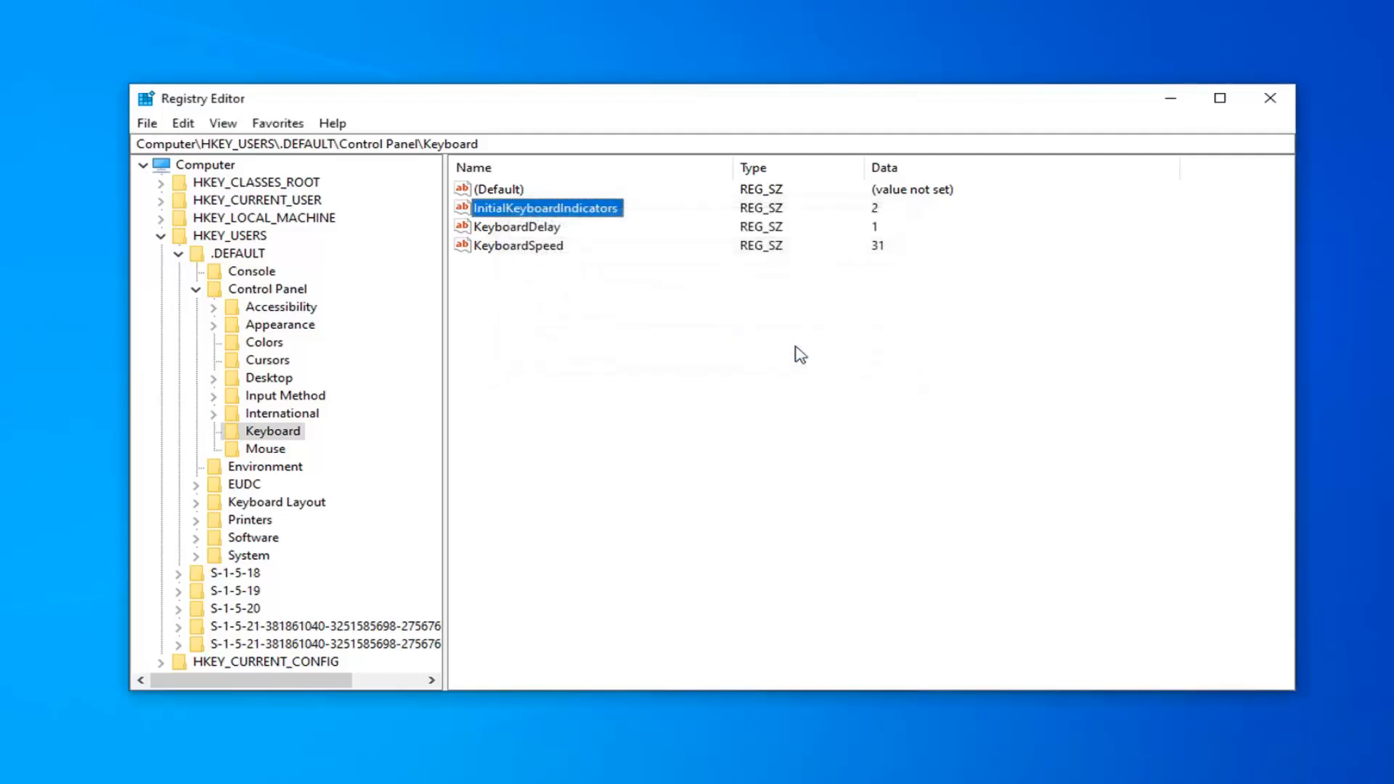
Close Registry Editor, returning to the Windows desktop.
{"action": "left_click", "coordinate": [1273, 98]}
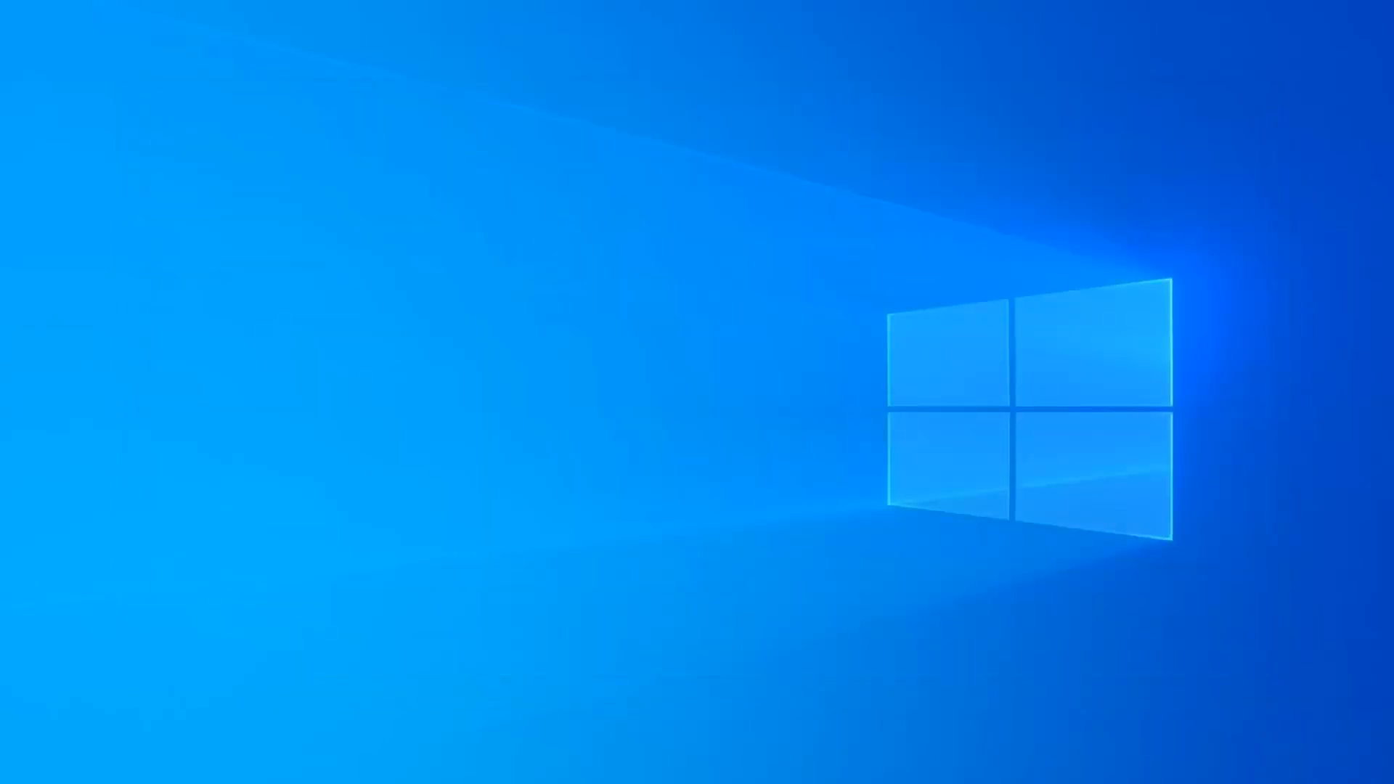